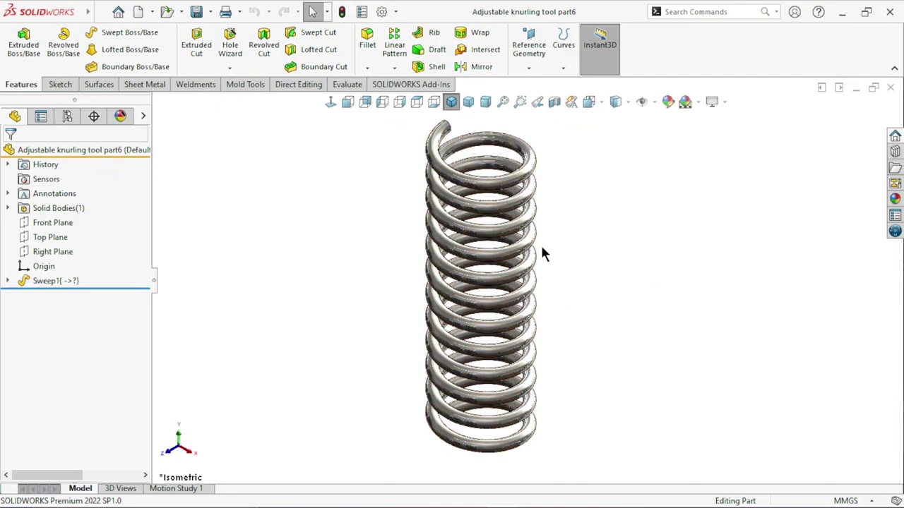
Step: Orbit the finished coil spring to inspect it from several angles
mouse_move(627, 373)
middle_mouse_down()
mouse_move(558, 346)
mouse_move(558, 406)
mouse_move(534, 363)
mouse_move(524, 375)
middle_mouse_up()
mouse_move(422, 336)
middle_mouse_down()
mouse_move(424, 357)
mouse_move(367, 261)
middle_mouse_up()
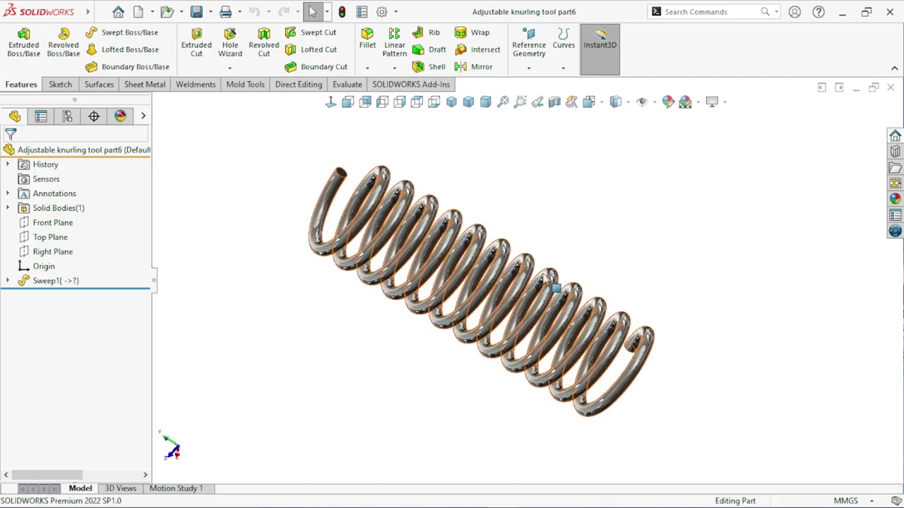
mouse_move(669, 369)
middle_mouse_down()
mouse_move(572, 360)
mouse_move(660, 377)
mouse_move(627, 370)
mouse_move(615, 410)
mouse_move(565, 381)
middle_mouse_up()
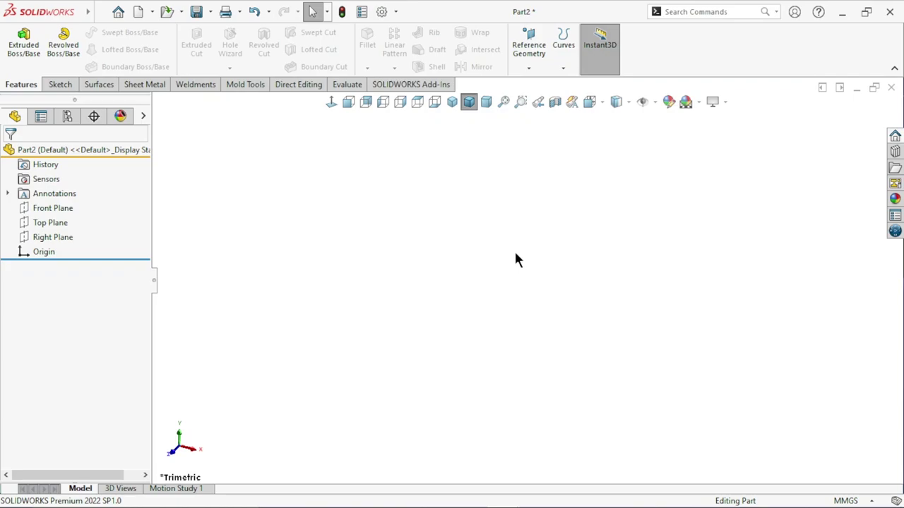
Step: Sketch a vertical line about 65 mm long on the Front Plane
left_click(48, 210)
left_click(59, 189)
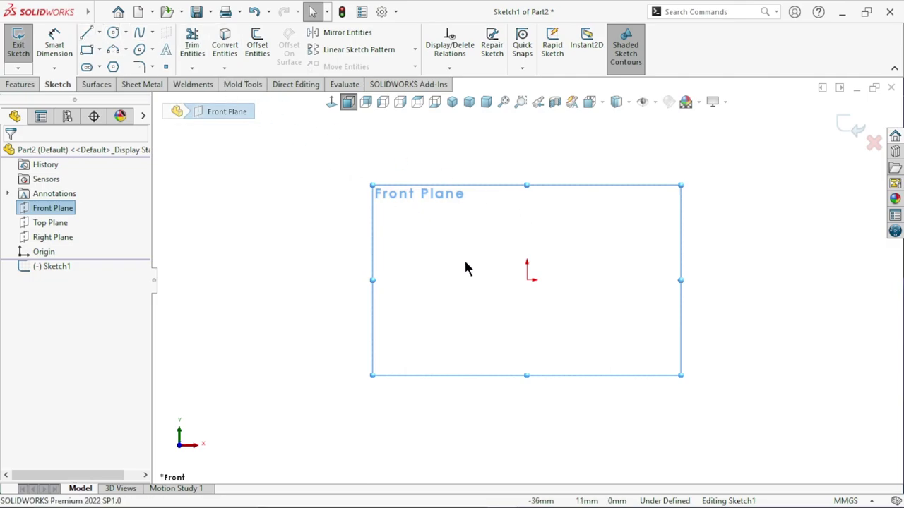
left_click(84, 34)
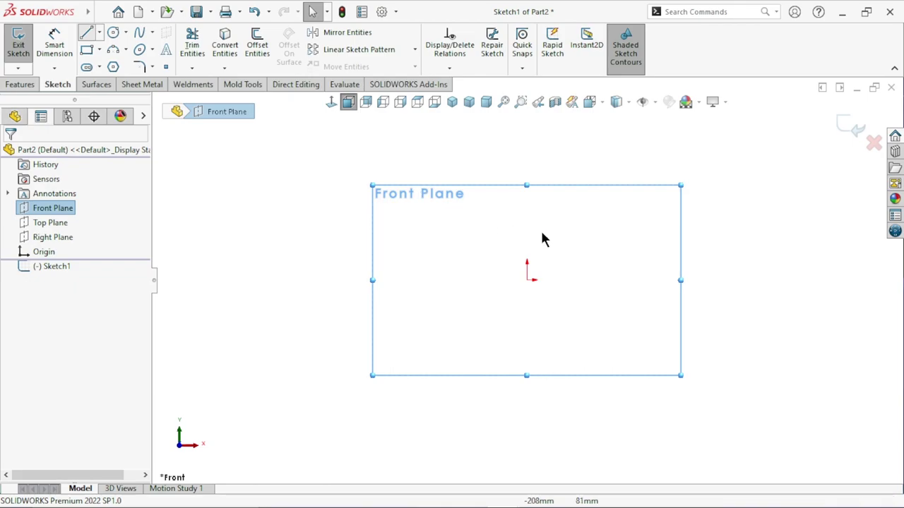
left_click(459, 164)
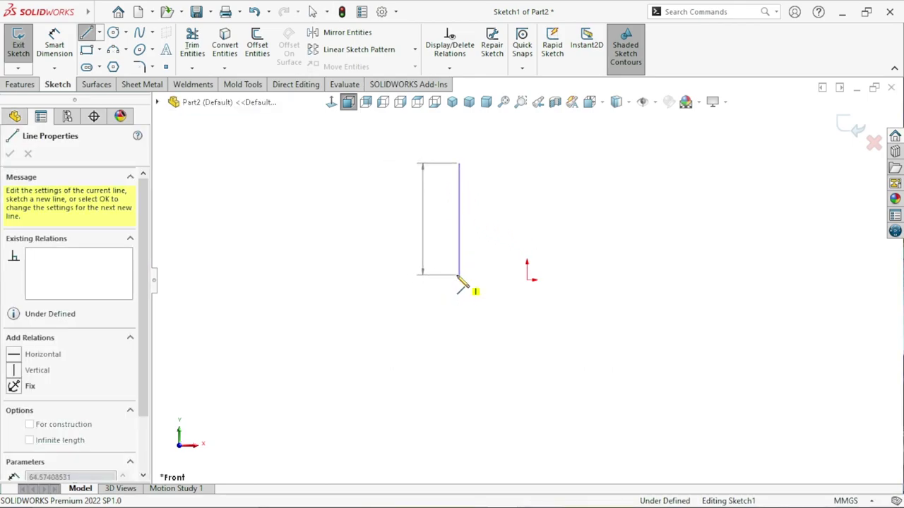
left_click(459, 276)
right_click(538, 217)
left_click(570, 228)
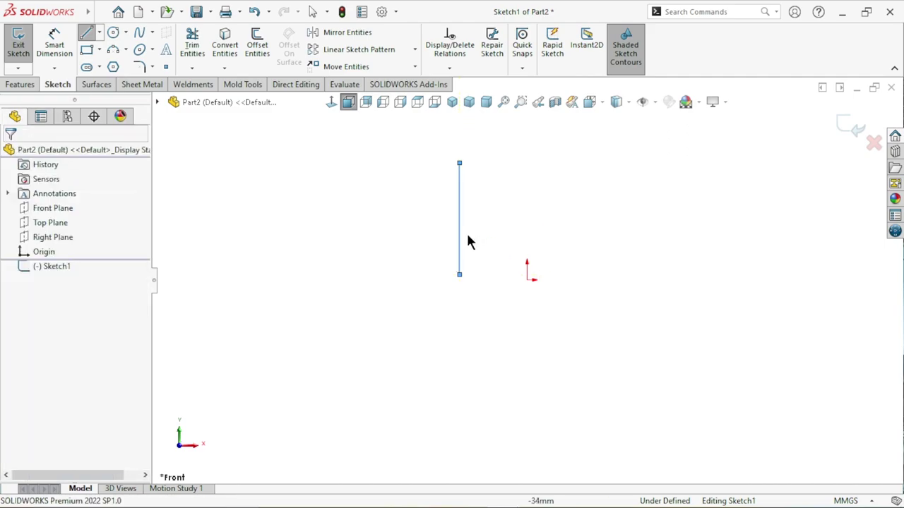
Step: Check the vertical axis line, then exit Sketch1
left_click(460, 247)
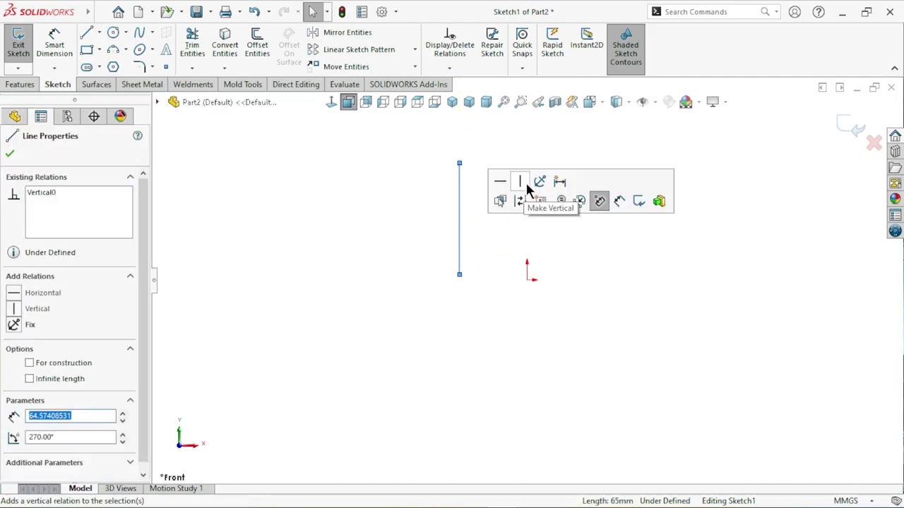
left_click(629, 334)
scroll(613, 337, "up", 1)
scroll(531, 236, "down", 1)
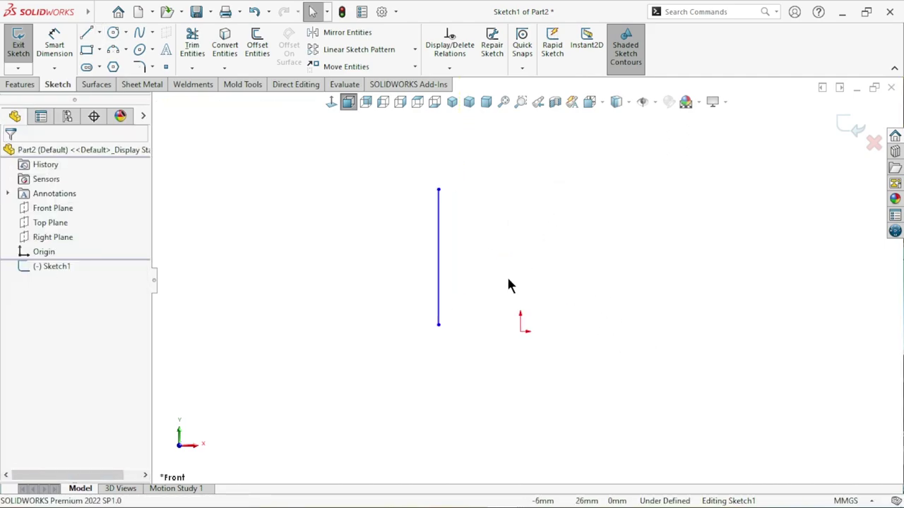
scroll(508, 283, "down", 1)
left_click(858, 131)
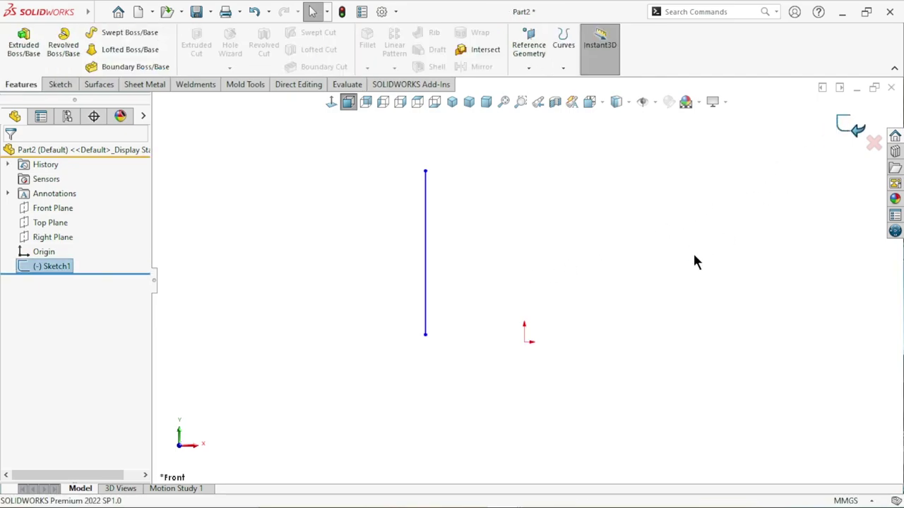
Step: Start a new Front Plane sketch and draw a small circle left of the line's bottom
left_click(283, 264)
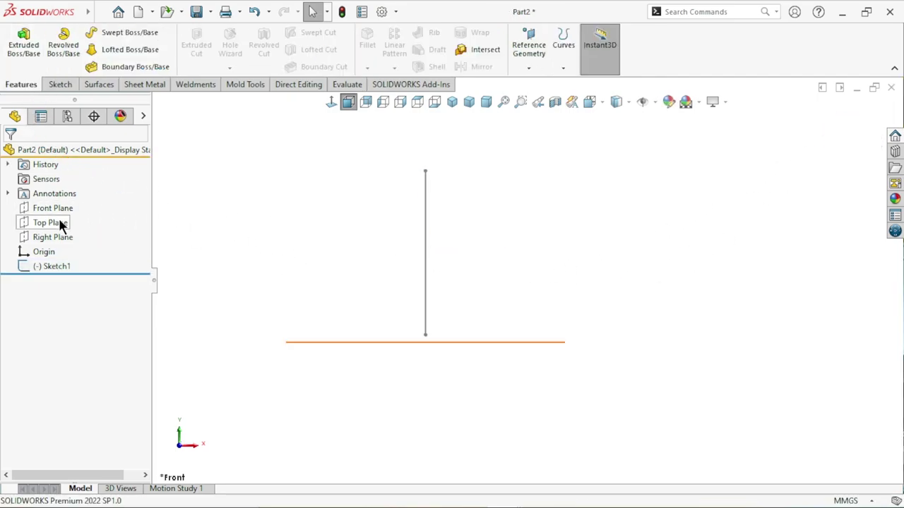
left_click(53, 208)
left_click(59, 191)
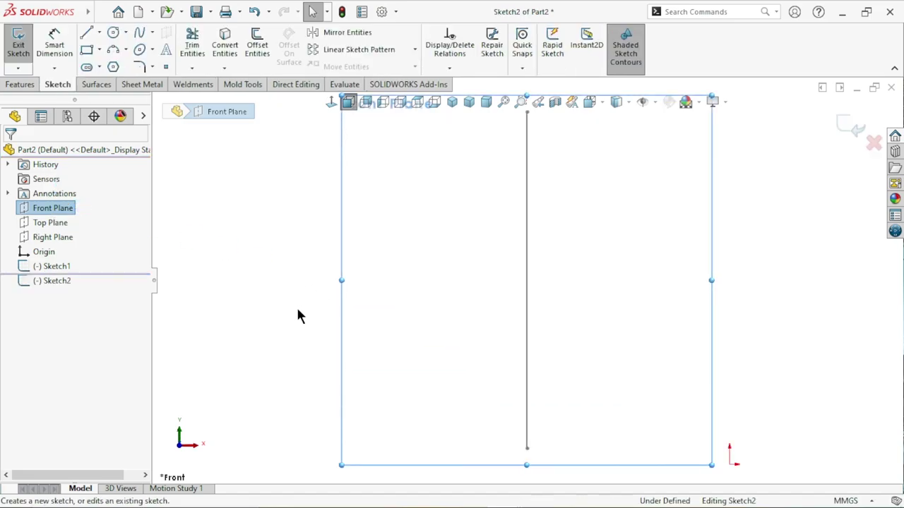
left_click(697, 277)
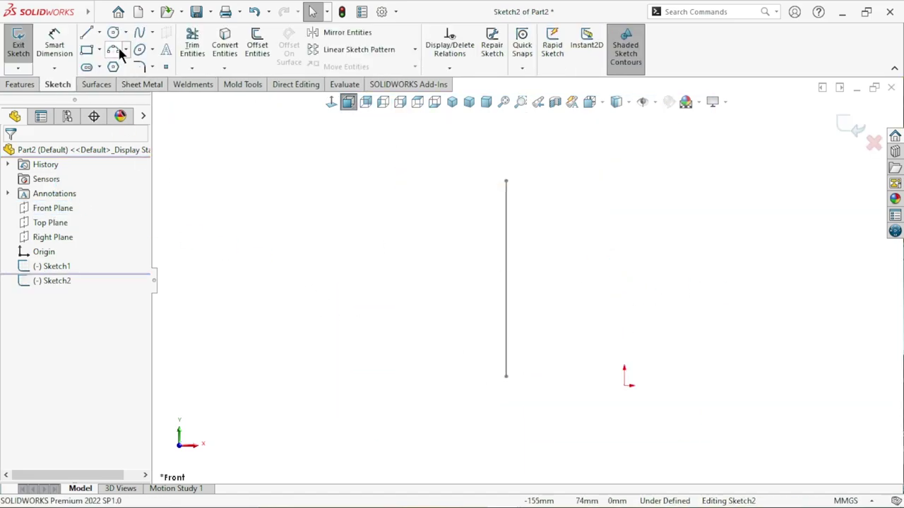
left_click(114, 32)
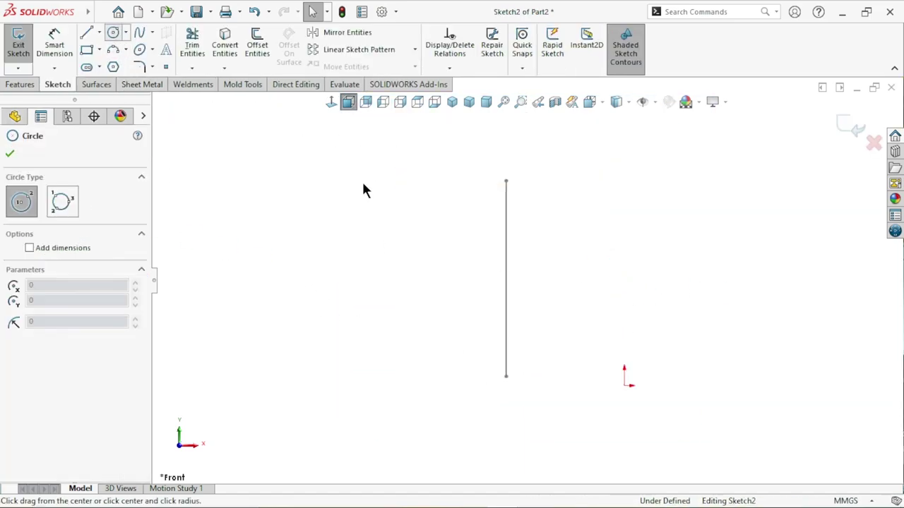
left_click(427, 358)
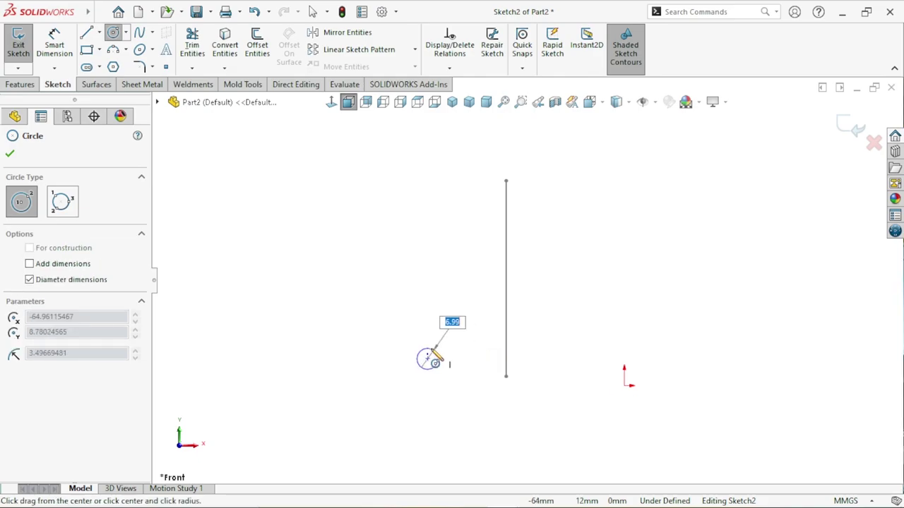
left_click(436, 358)
Step: Dimension the circle's diameter to 2 mm
left_click(55, 44)
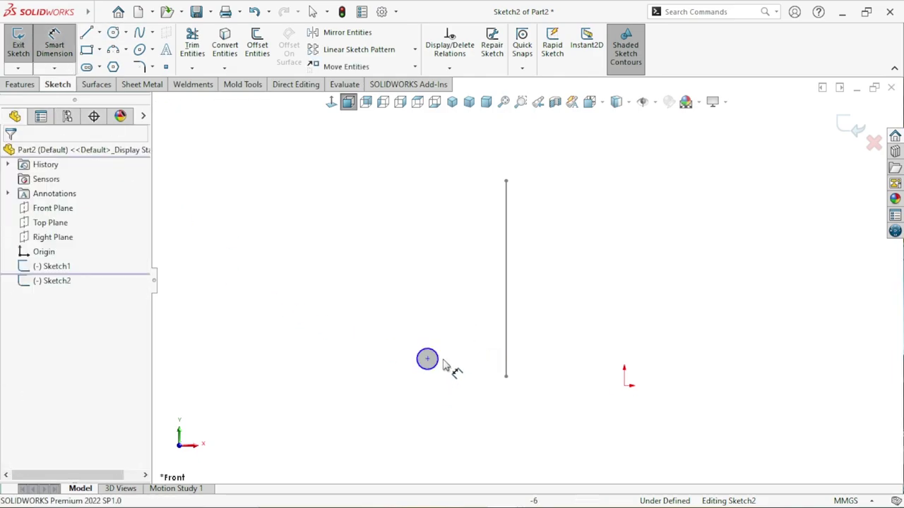
left_click(427, 358)
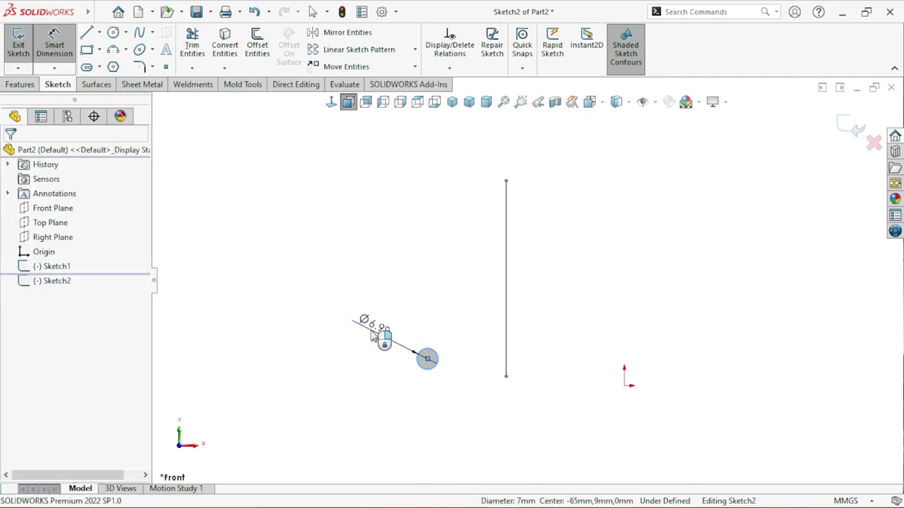
left_click(373, 336)
type("2")
key("Return")
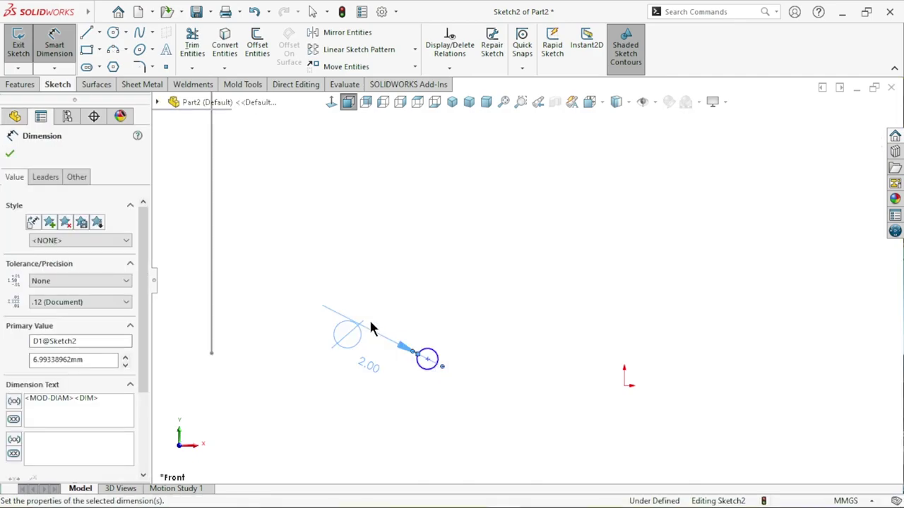
scroll(489, 417, "up", 5)
scroll(452, 233, "up", 2)
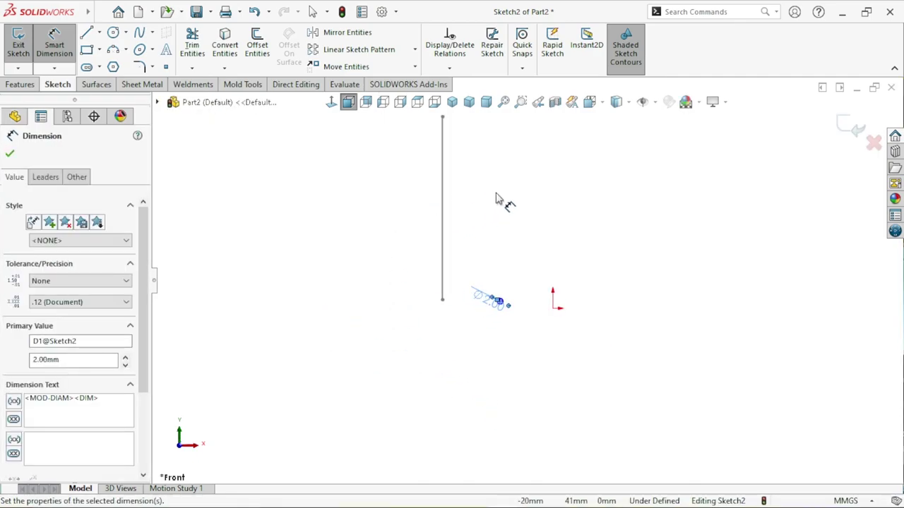
scroll(496, 199, "down", 1)
key("Escape")
key("Escape")
scroll(529, 276, "up", 2)
scroll(504, 260, "down", 3)
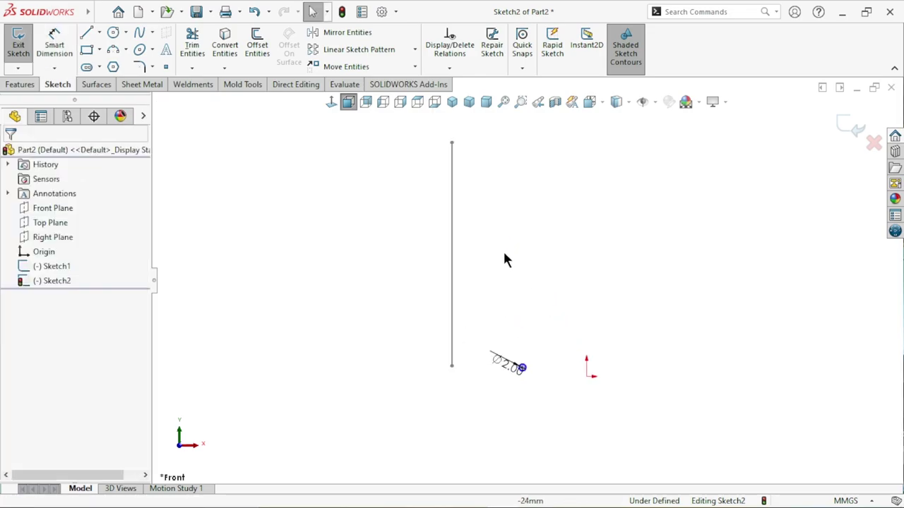
scroll(485, 296, "down", 1)
scroll(537, 395, "down", 2)
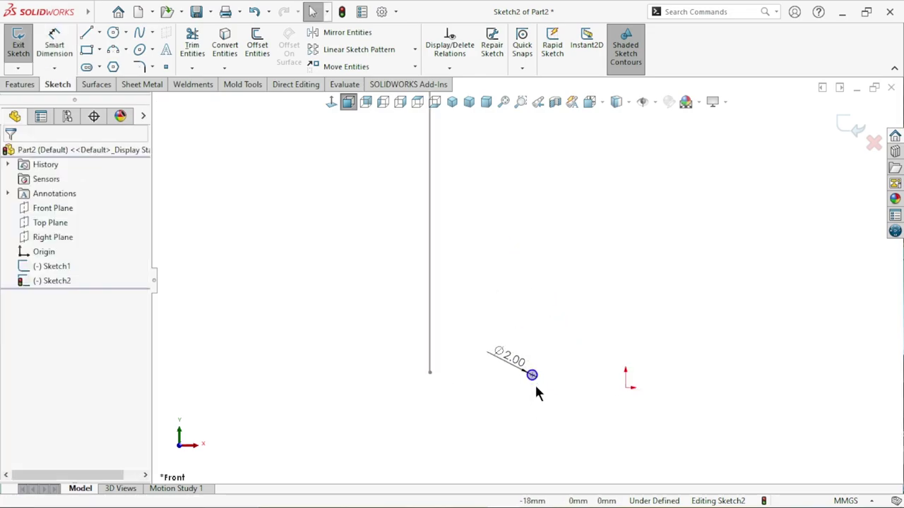
Step: Move the profile circle further left of the axis line
left_click_drag(531, 375, 388, 360)
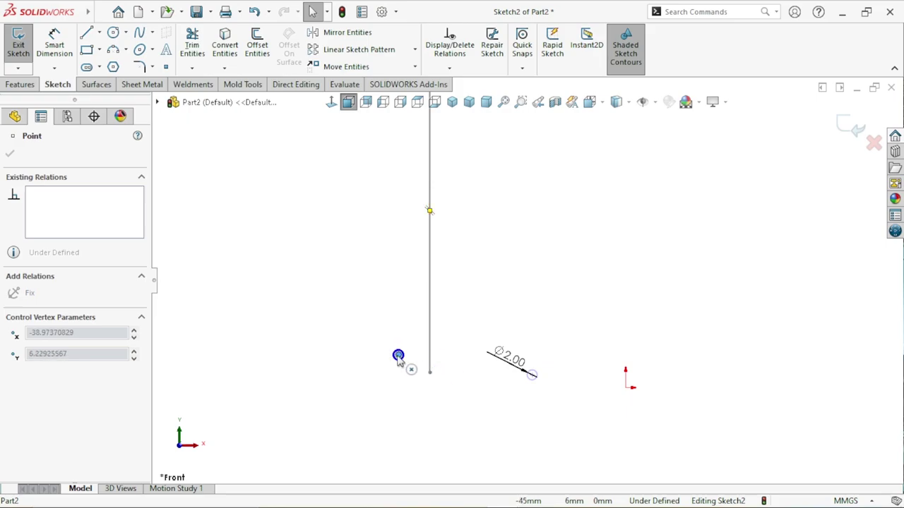
left_click(442, 402)
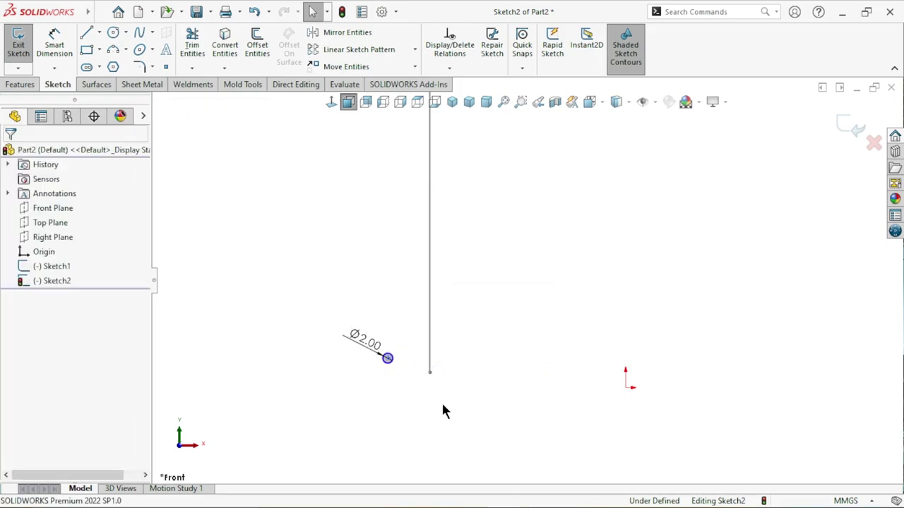
scroll(430, 399, "up", 2)
scroll(505, 272, "down", 2)
scroll(505, 271, "down", 1)
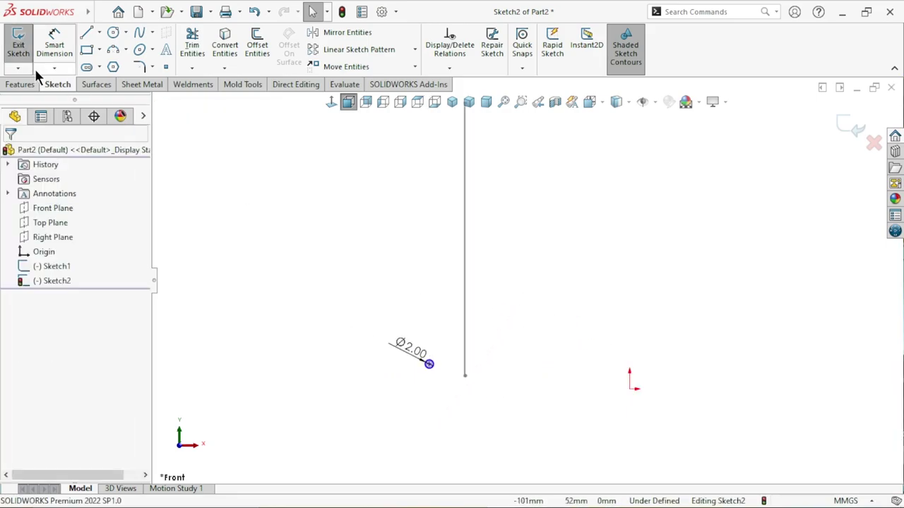
Step: Dimension the circle 7.5 mm from the vertical line
left_click(55, 45)
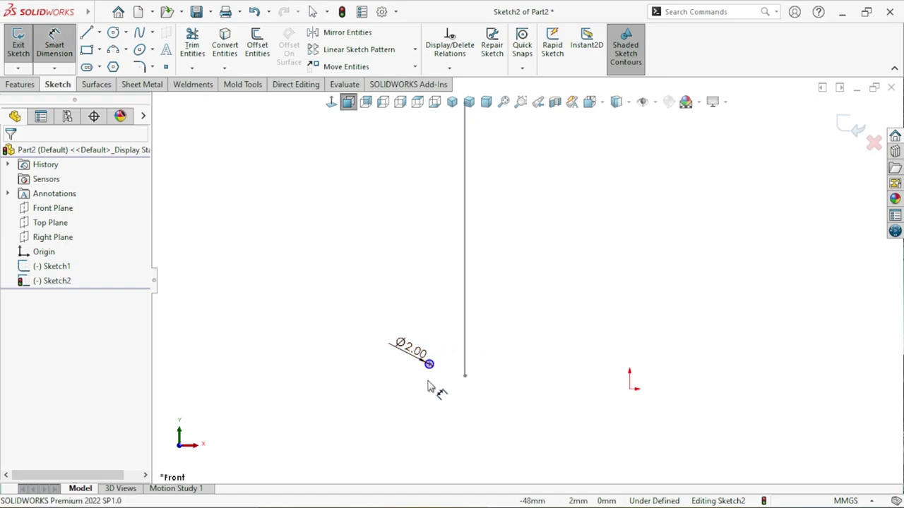
left_click(429, 363)
left_click(464, 376)
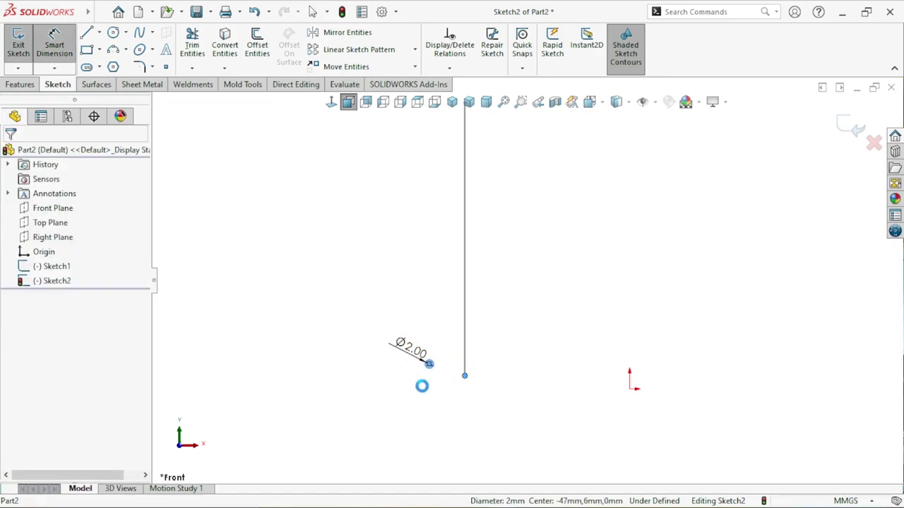
left_click(436, 399)
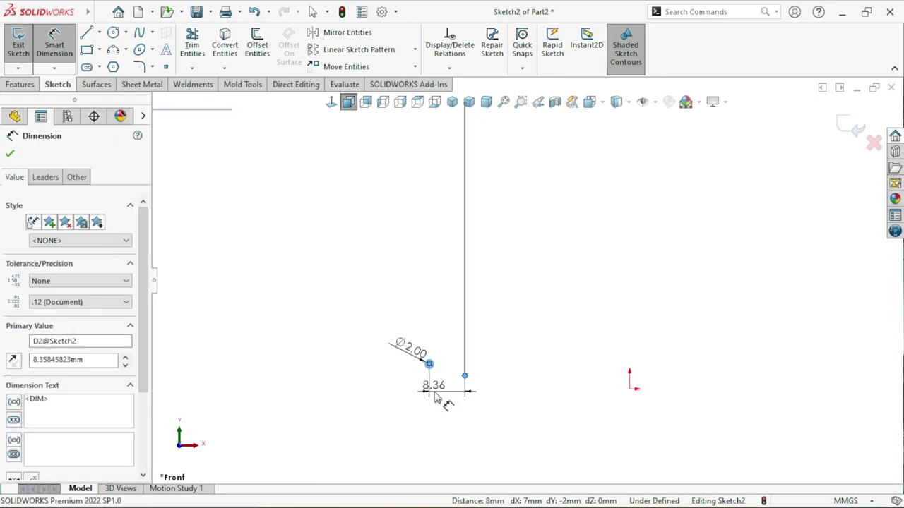
type("7.5")
key("Return")
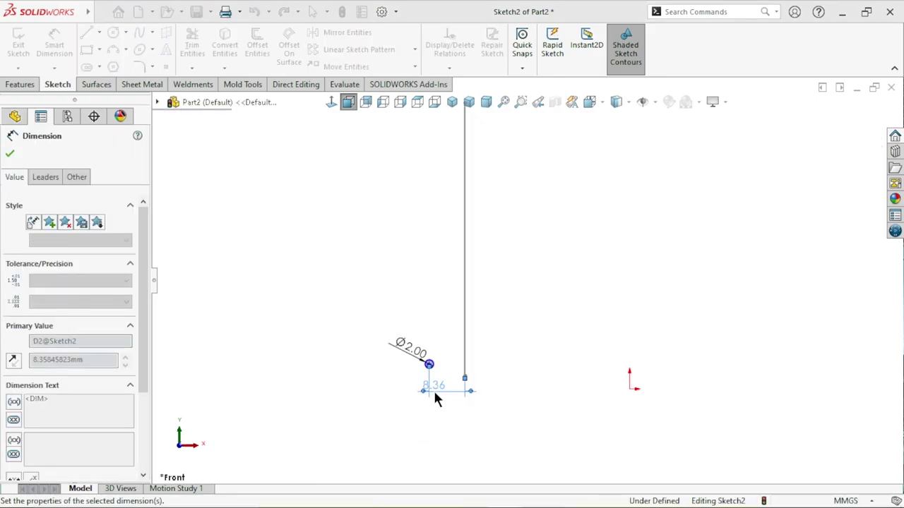
key("Escape")
Step: Make the circle centre horizontal with the line's lower end and exit Sketch2
scroll(484, 408, "down", 3)
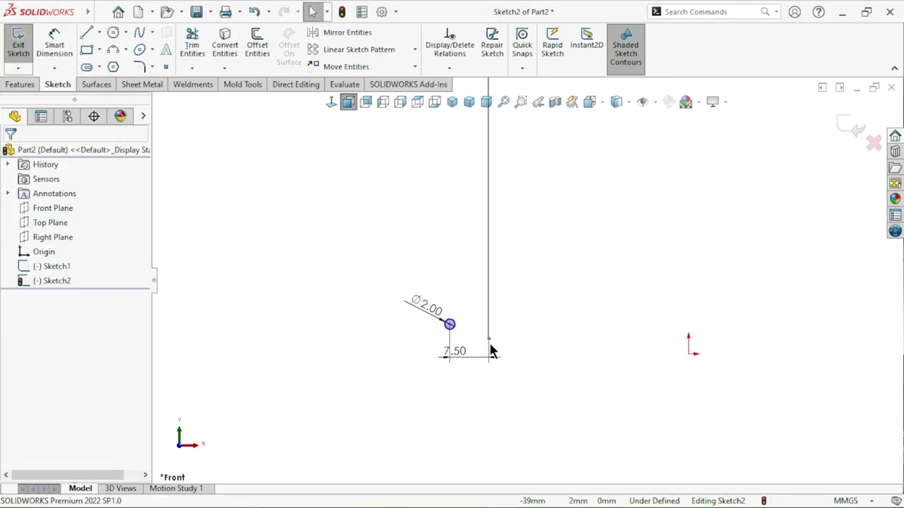
left_click(477, 329)
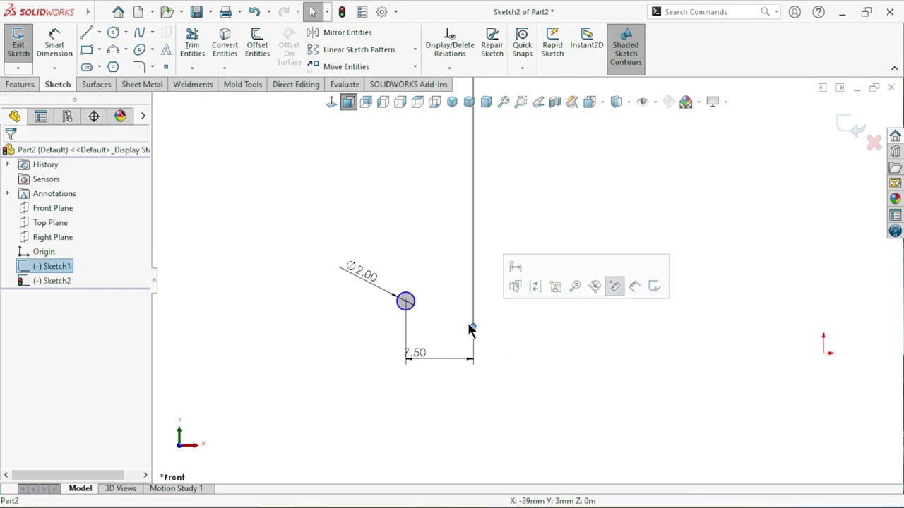
left_click(425, 310, "ctrl")
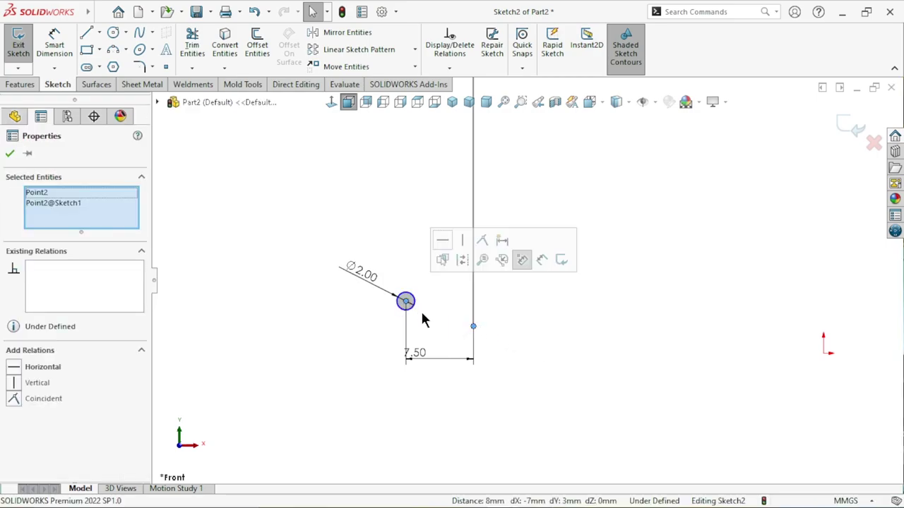
left_click(440, 239)
left_click(563, 413)
scroll(518, 385, "up", 2)
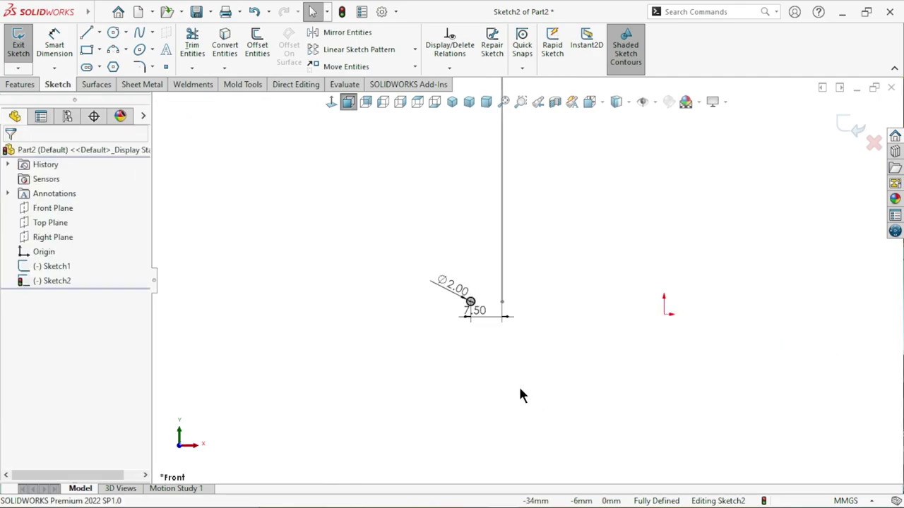
scroll(571, 344, "up", 2)
scroll(551, 212, "down", 1)
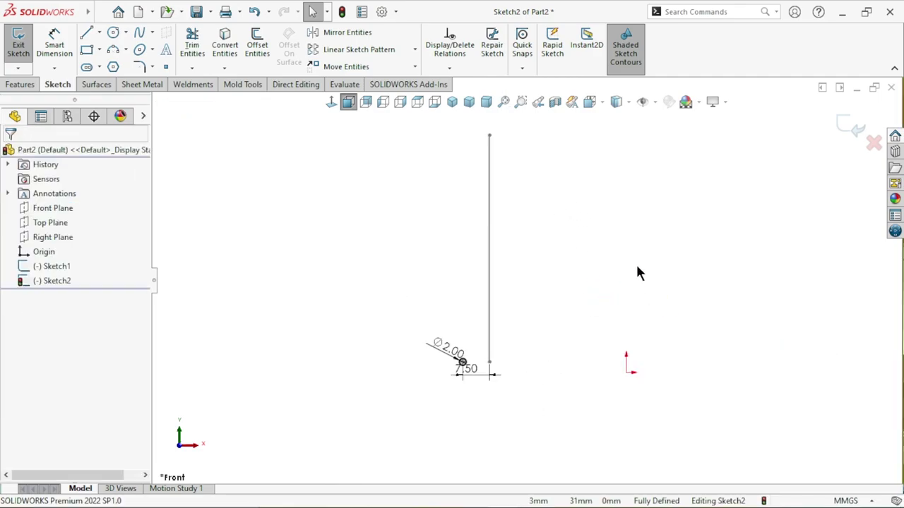
left_click(851, 127)
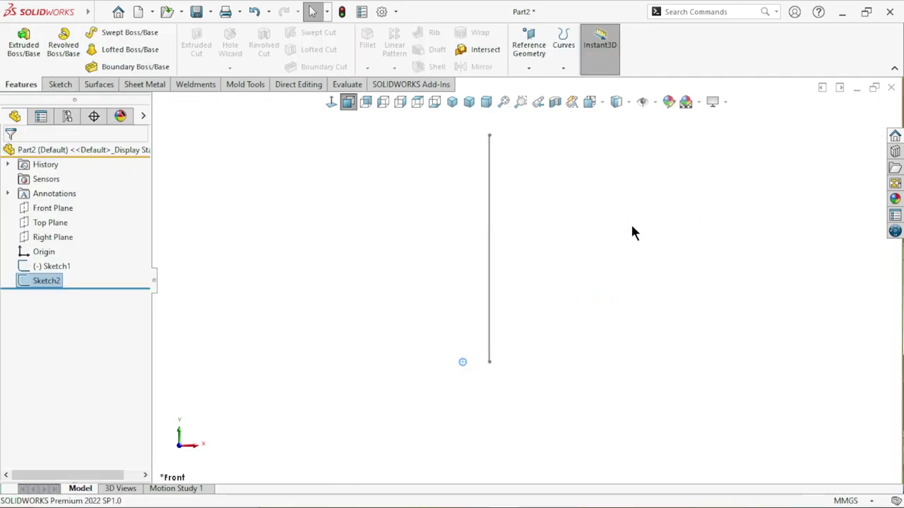
Step: Start a Swept Boss/Base, clear Sketch2 from the profile, and pick Sketch1 as path
left_click(128, 35)
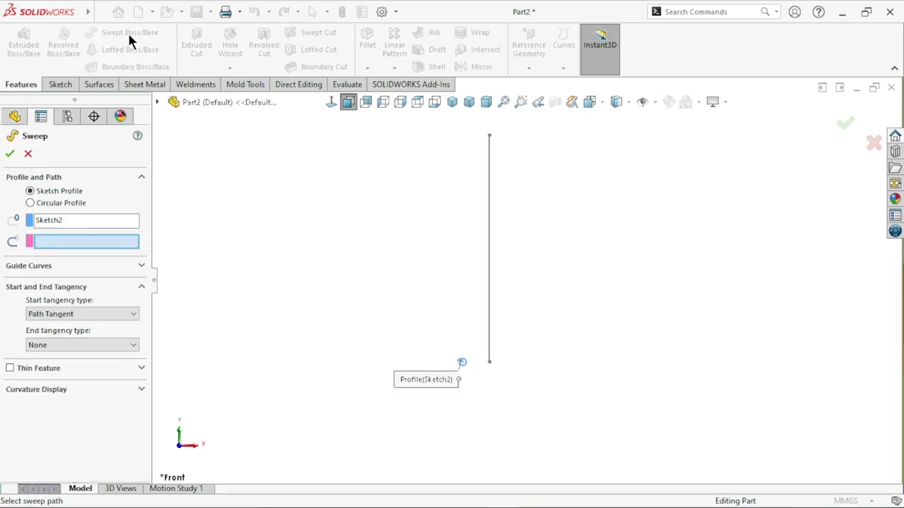
scroll(483, 360, "up", 1)
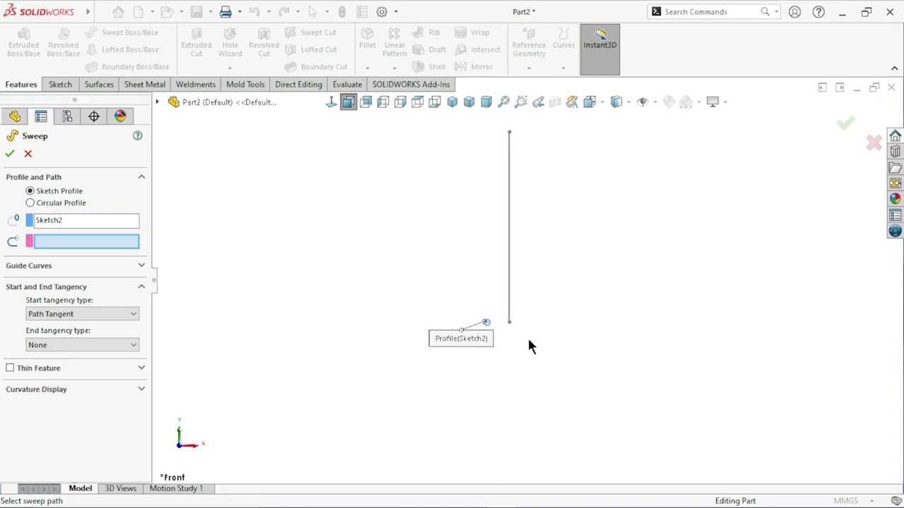
scroll(527, 336, "down", 2)
scroll(529, 291, "down", 3)
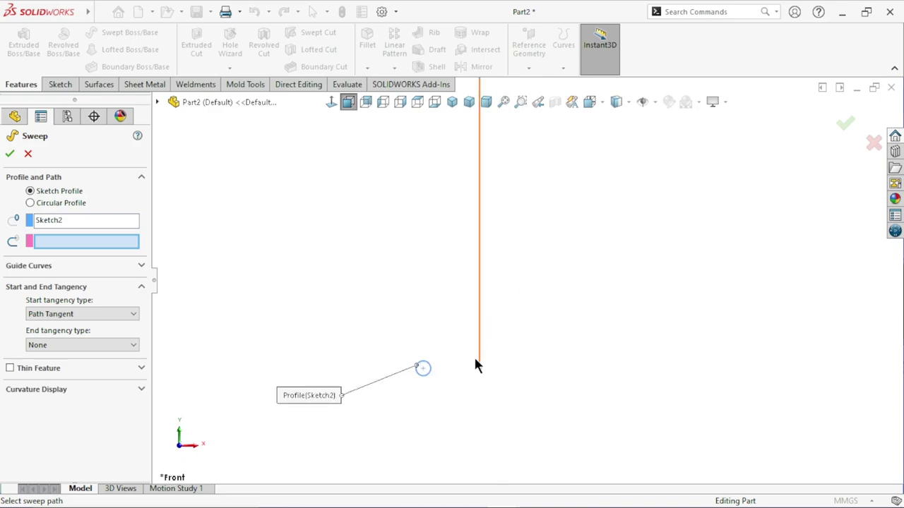
left_click(63, 224)
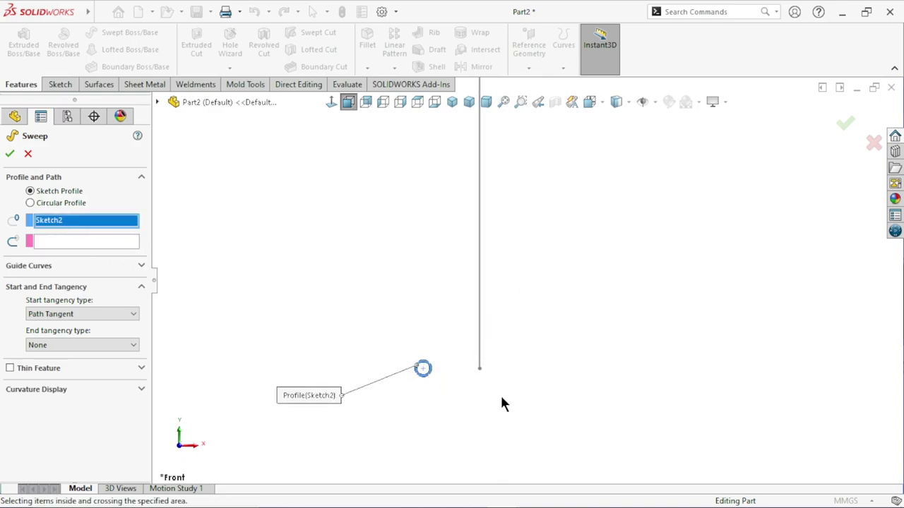
left_click(434, 376)
left_click(54, 241)
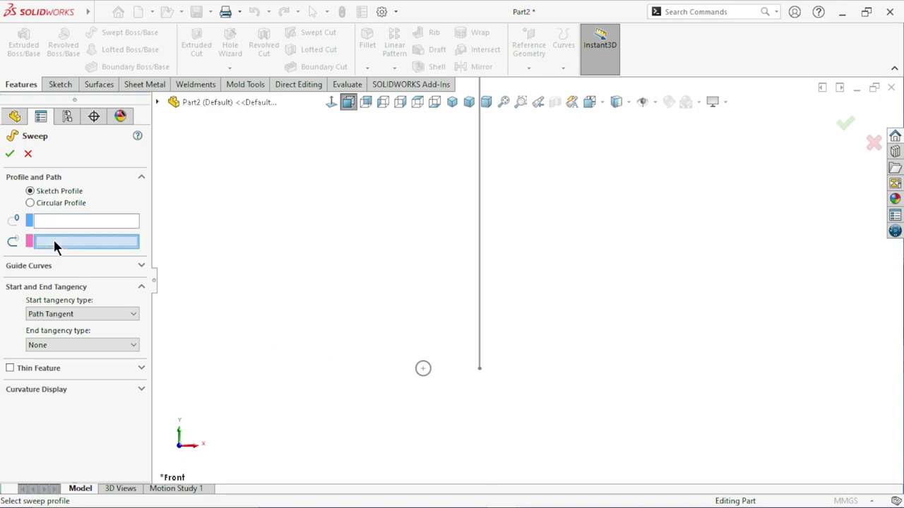
left_click(480, 315)
scroll(438, 340, "up", 2)
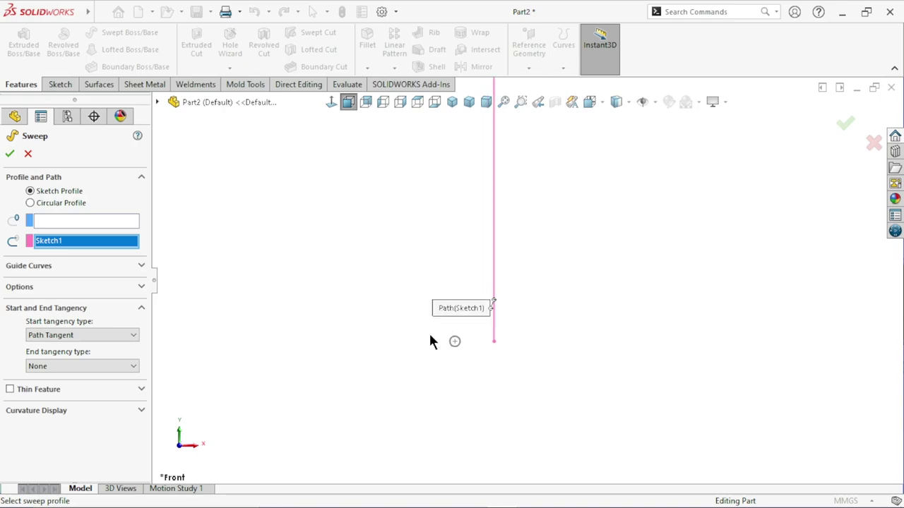
scroll(582, 255, "down", 1)
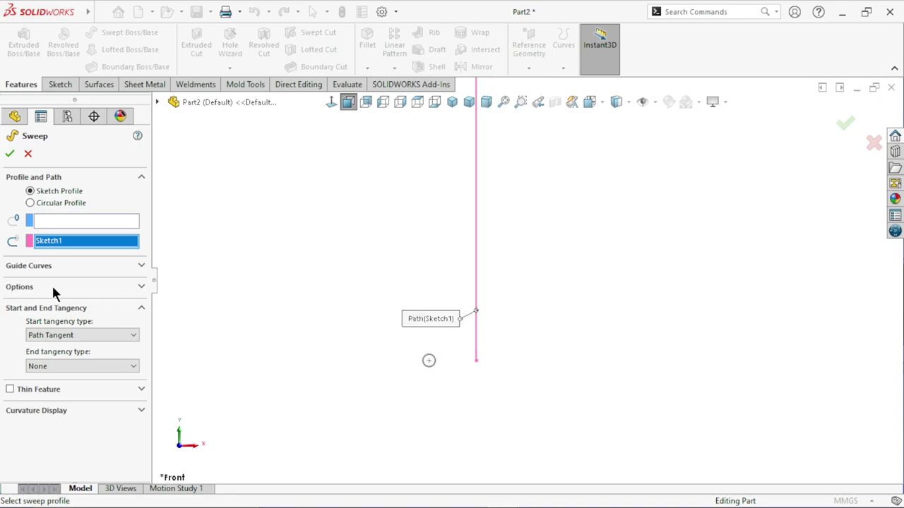
Step: Keep Follow Path orientation and set Profile Twist to Specify Twist Value in Revolutions, 12
left_click(140, 288)
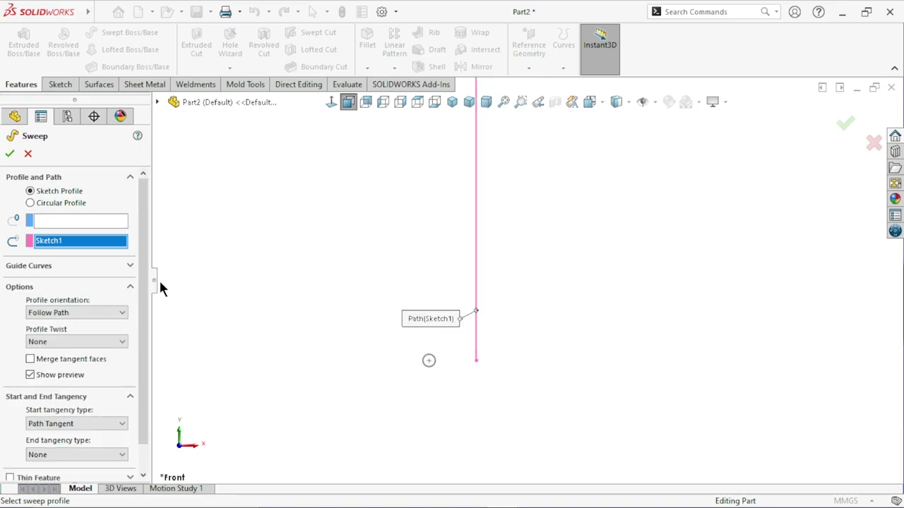
left_click_drag(147, 272, 148, 308)
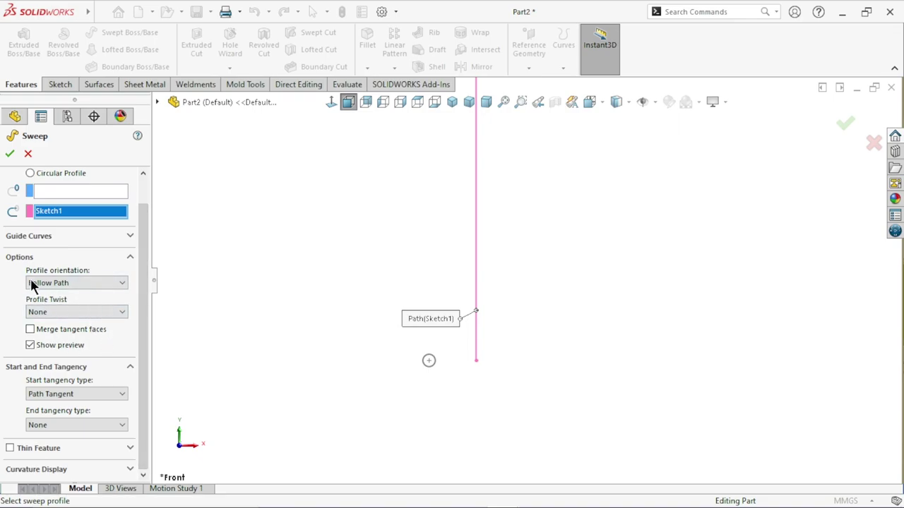
left_click(81, 283)
left_click(71, 293)
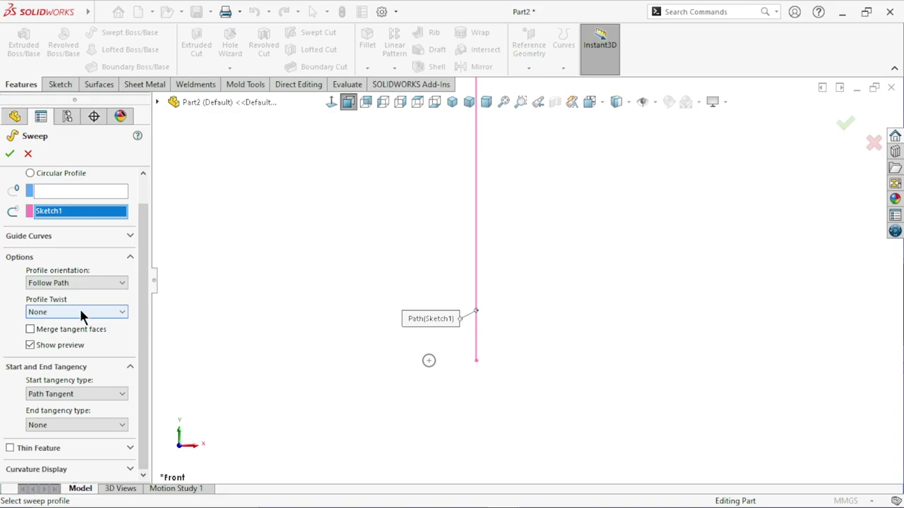
left_click(81, 312)
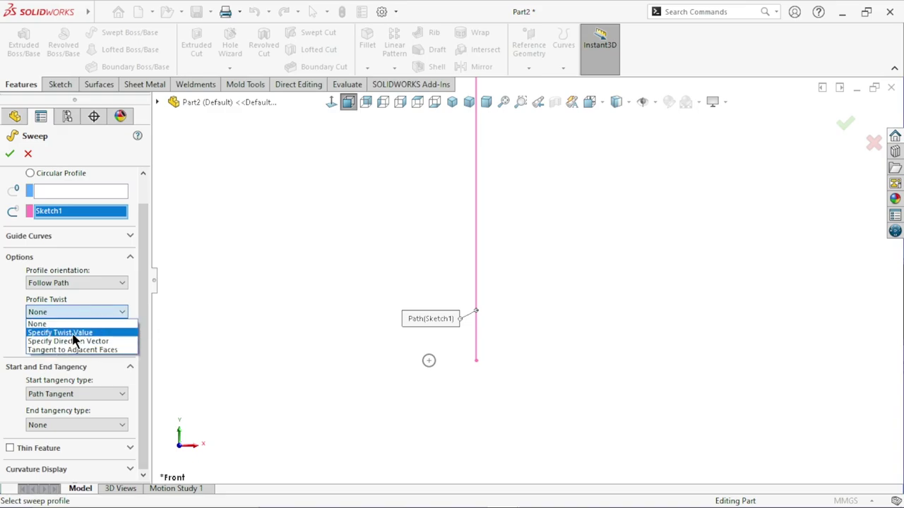
left_click(73, 334)
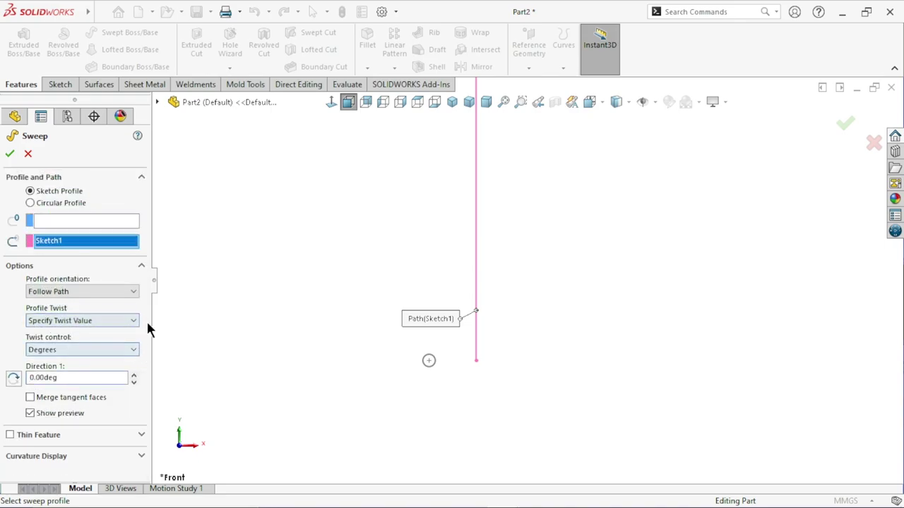
left_click(84, 352)
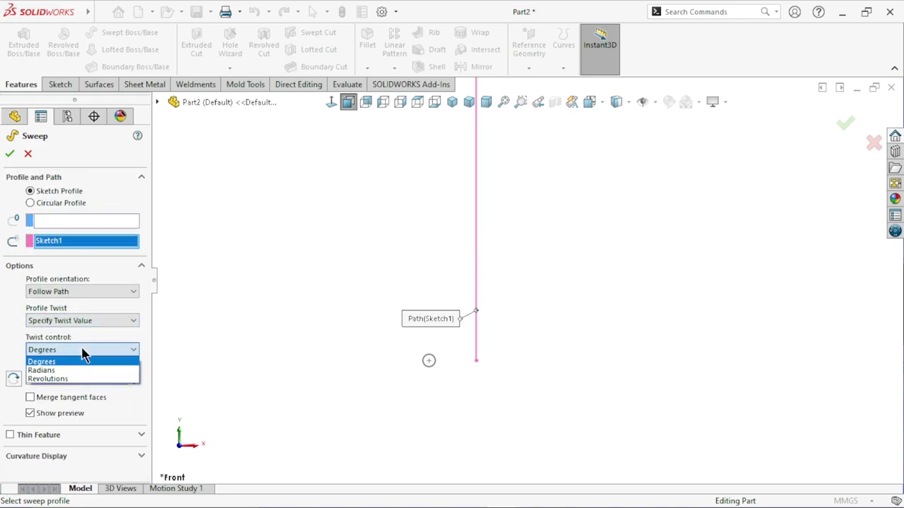
left_click(69, 379)
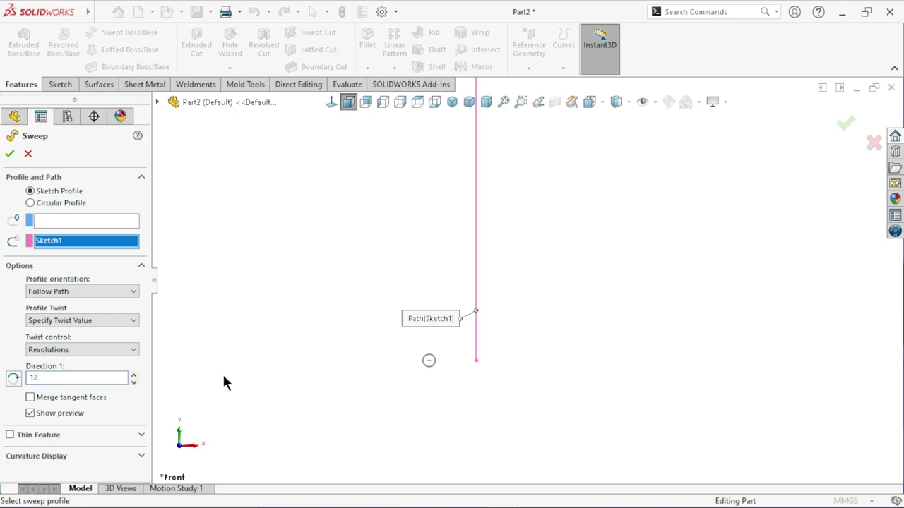
Step: Select Sketch2 as the sweep profile to produce the coil preview
scroll(424, 376, "up", 3)
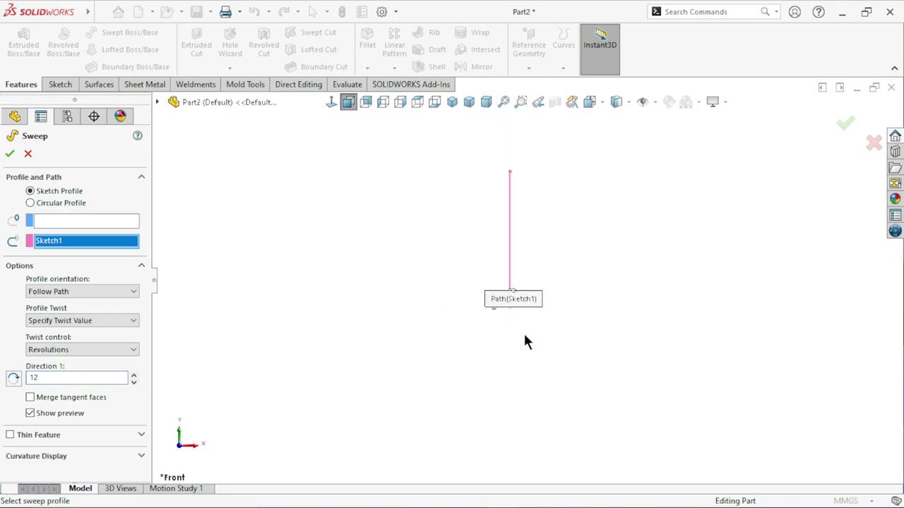
scroll(544, 219, "down", 2)
scroll(583, 301, "down", 1)
scroll(593, 324, "up", 2)
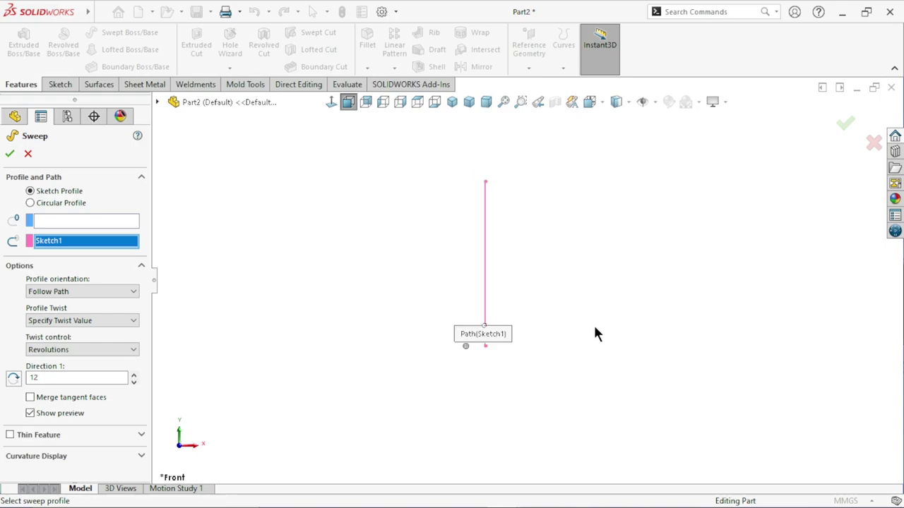
scroll(650, 275, "down", 2)
scroll(637, 286, "down", 1)
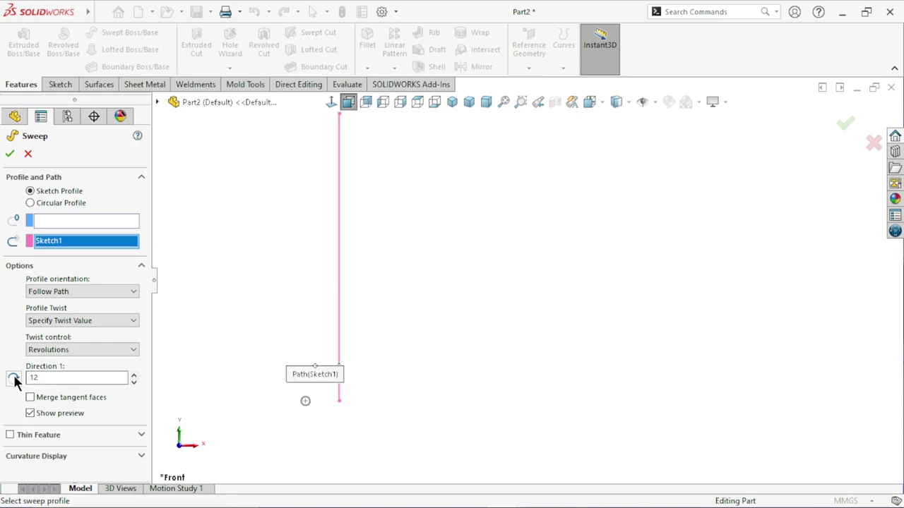
scroll(313, 402, "up", 1)
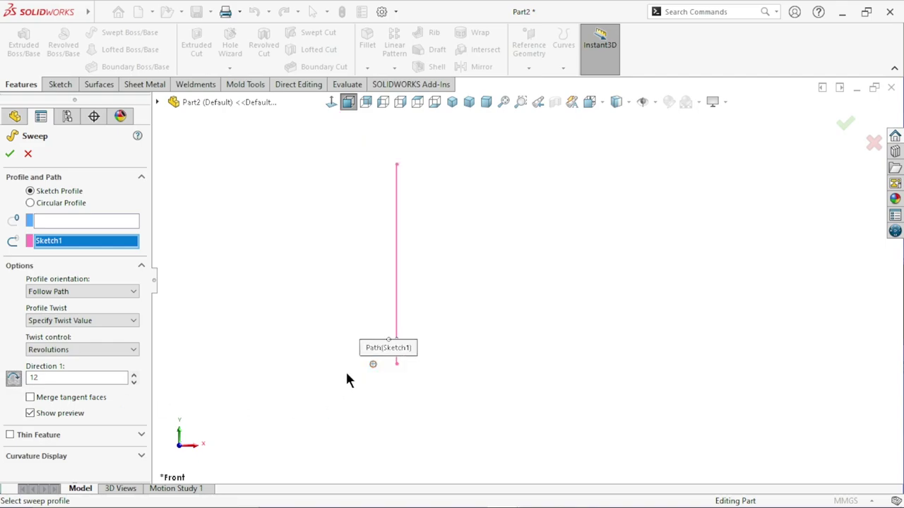
scroll(381, 389, "down", 1)
left_click(53, 222)
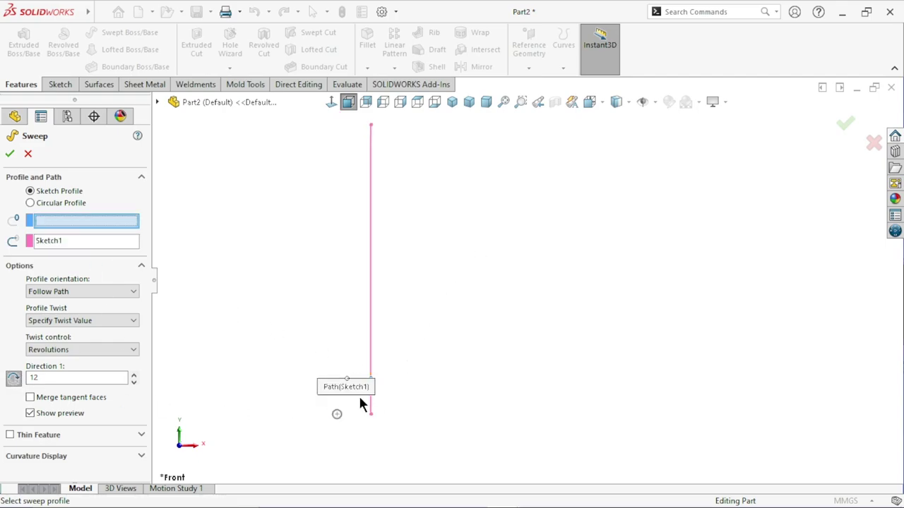
left_click(338, 415)
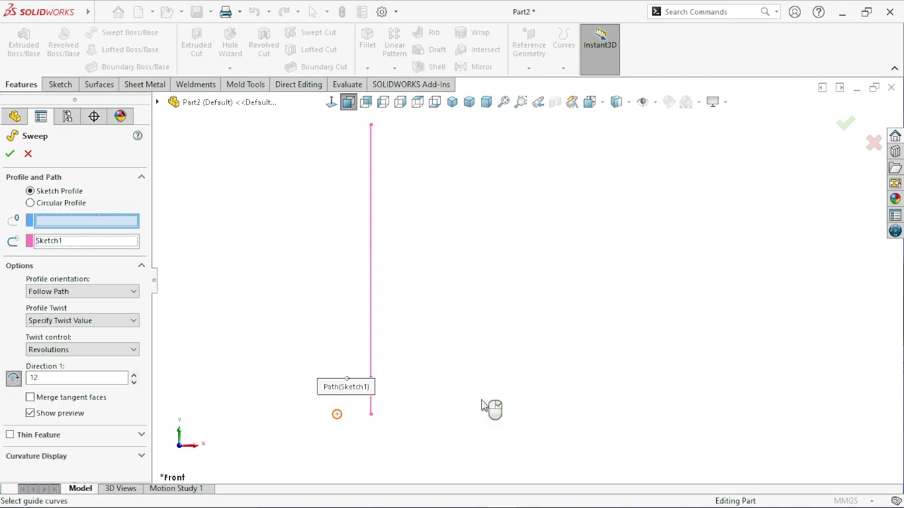
Step: Orbit the coil preview in 3D and move the Path(Sketch1) label aside
scroll(543, 322, "up", 1)
scroll(565, 270, "down", 1)
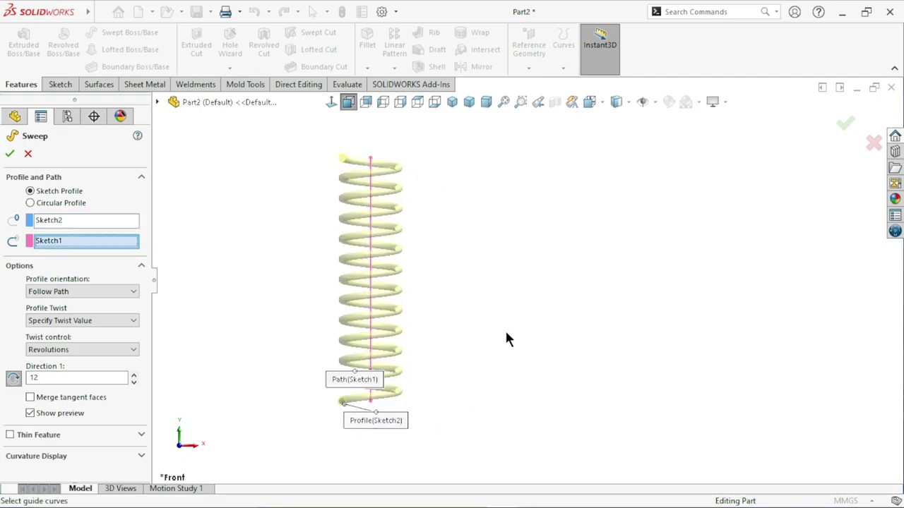
mouse_move(506, 339)
middle_mouse_down()
mouse_move(504, 393)
mouse_move(553, 363)
mouse_move(518, 307)
mouse_move(571, 297)
mouse_move(473, 363)
mouse_move(508, 384)
mouse_move(566, 271)
middle_mouse_up()
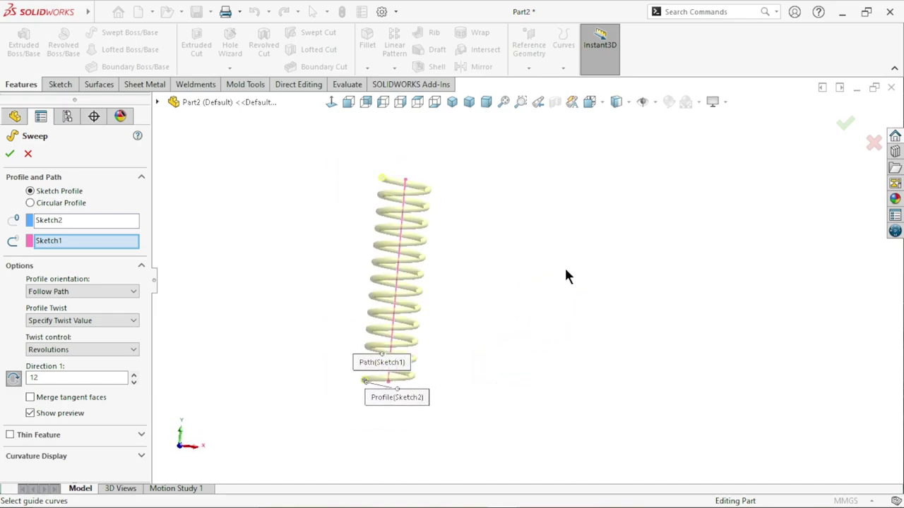
scroll(565, 276, "down", 1)
left_click_drag(332, 380, 228, 305)
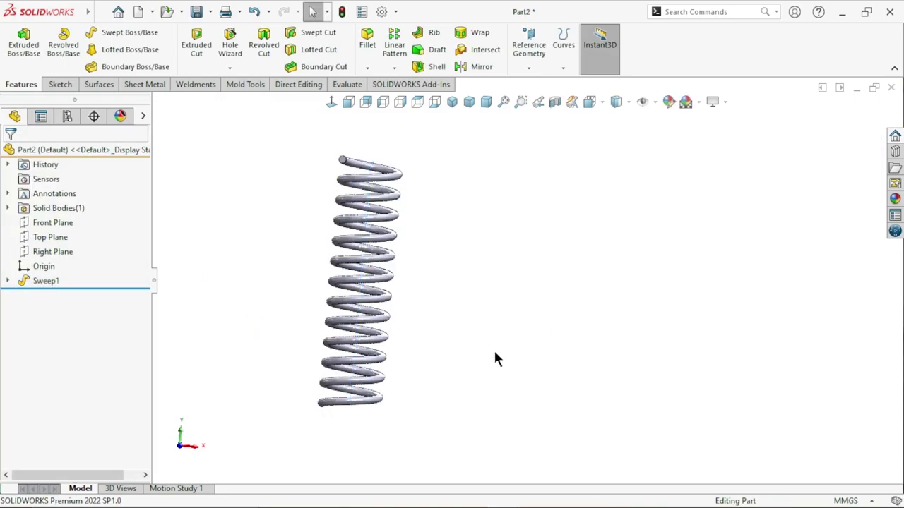
Step: Tilt the finished spring and show the Appearances, Scenes, and Decals library
mouse_move(513, 294)
middle_mouse_down()
mouse_move(414, 306)
mouse_move(481, 318)
mouse_move(486, 290)
mouse_move(532, 296)
mouse_move(528, 281)
mouse_move(495, 323)
mouse_move(485, 317)
mouse_move(551, 381)
mouse_move(514, 321)
middle_mouse_up()
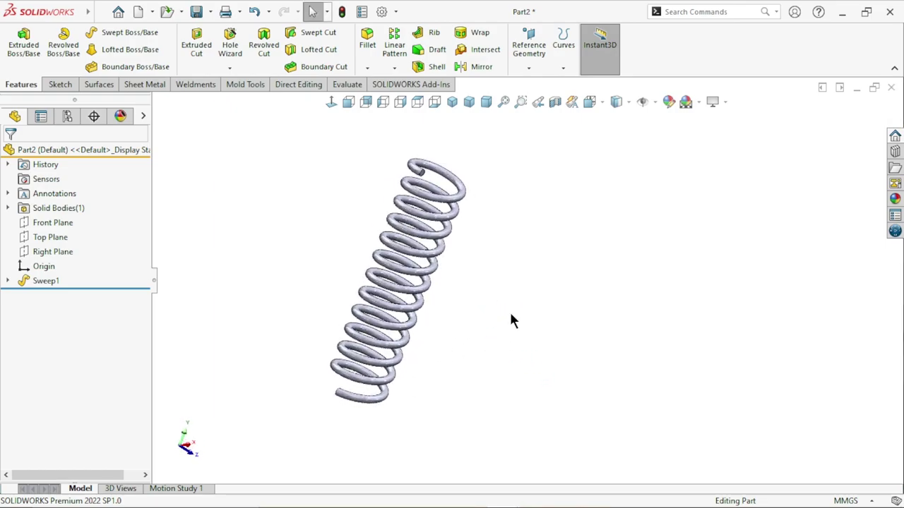
left_click(895, 198)
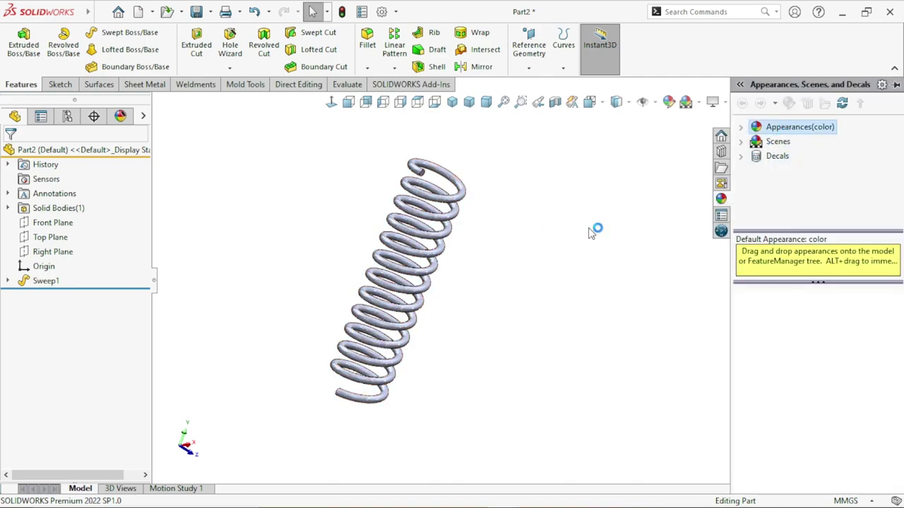
Step: Apply the Metal > Steel > carbon steel appearance to the spring
left_click(796, 158)
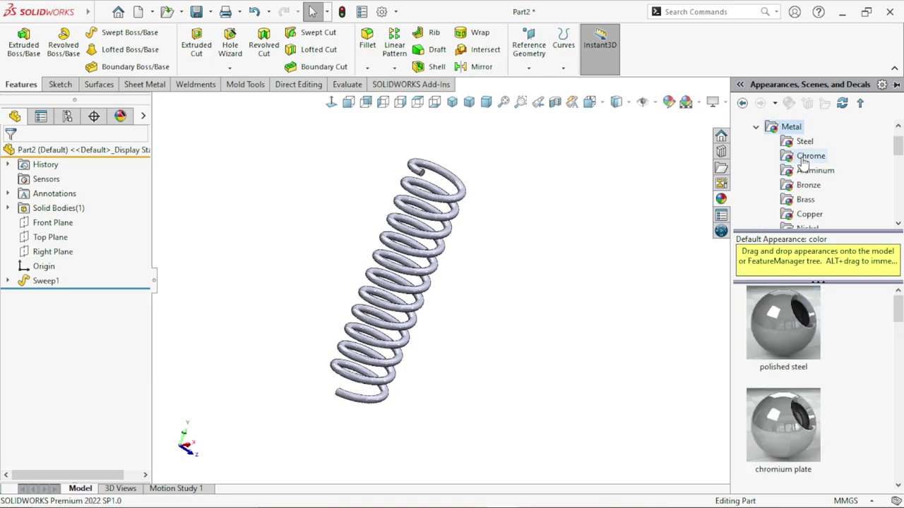
left_click(799, 144)
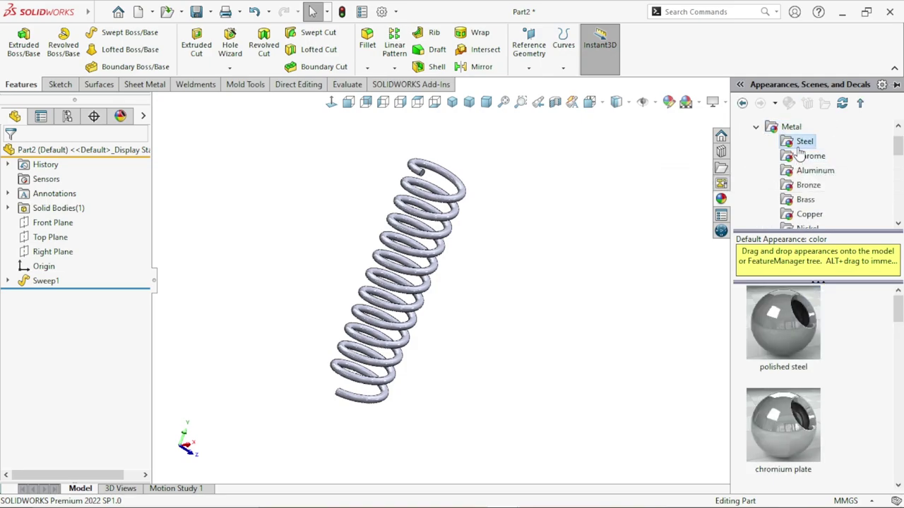
left_click_drag(901, 320, 898, 369)
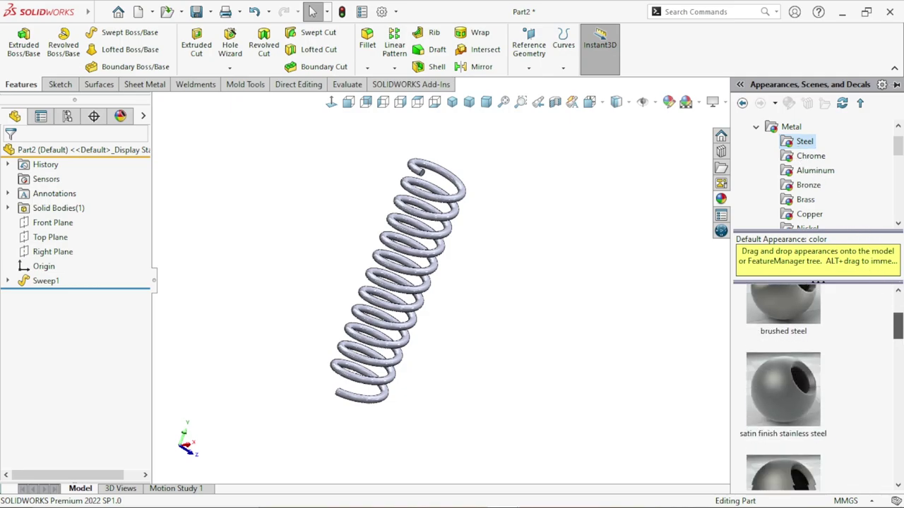
scroll(839, 412, "down", 3)
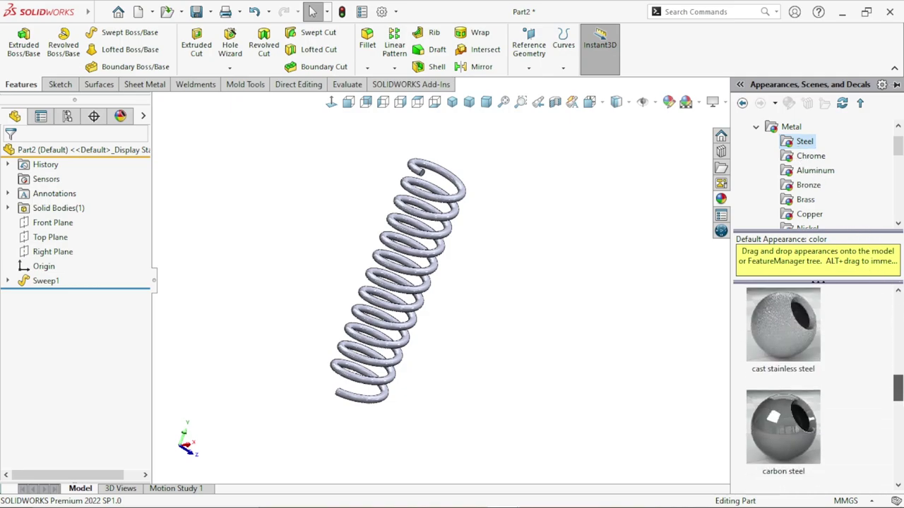
left_click(811, 415)
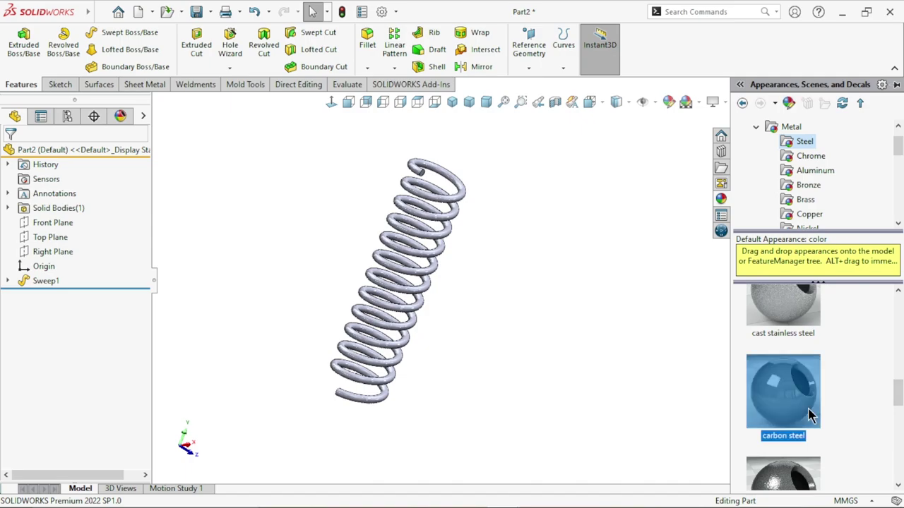
double_click(810, 415)
mouse_move(523, 387)
middle_mouse_down()
mouse_move(669, 297)
mouse_move(515, 202)
mouse_move(535, 329)
mouse_move(646, 327)
mouse_move(516, 319)
mouse_move(573, 396)
mouse_move(585, 339)
middle_mouse_up()
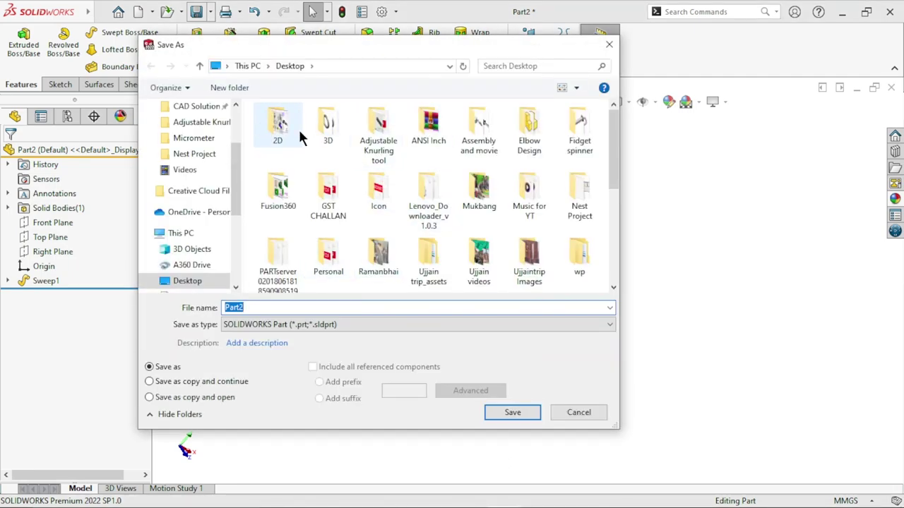
Step: Save the part as Part6 inside the Adjustable Knurling tool folder
double_click(376, 141)
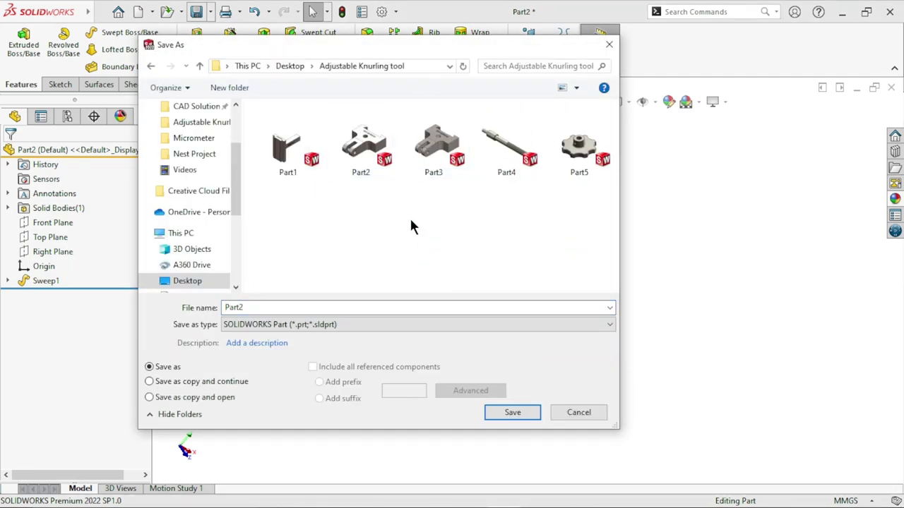
left_click(600, 162)
double_click(243, 306)
left_click(244, 307)
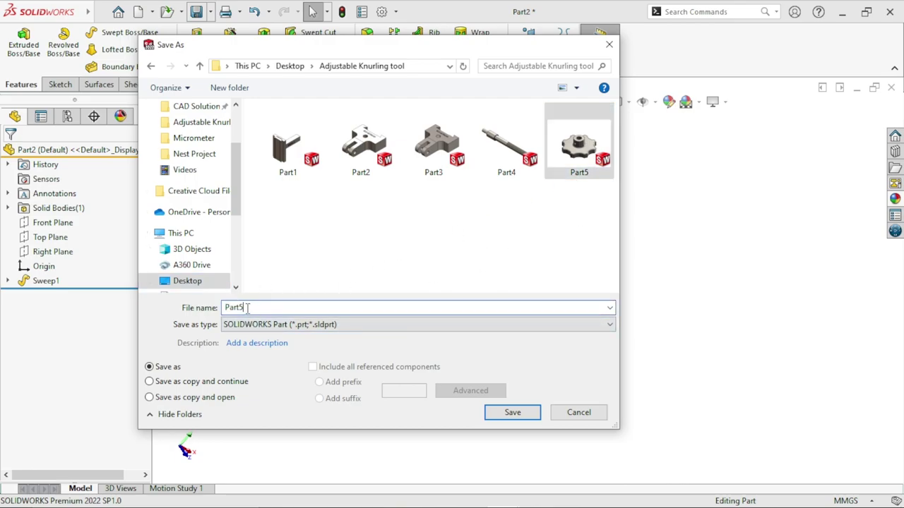
key("BackSpace")
type("6")
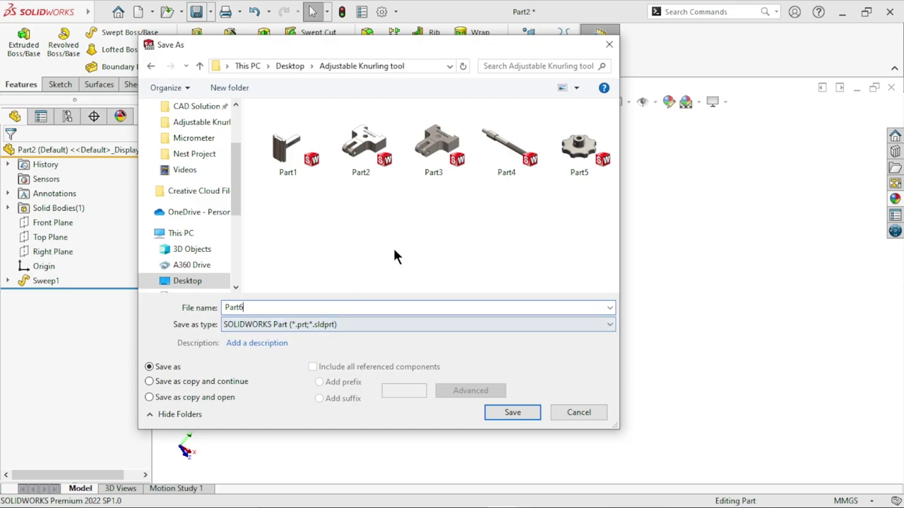
left_click(513, 415)
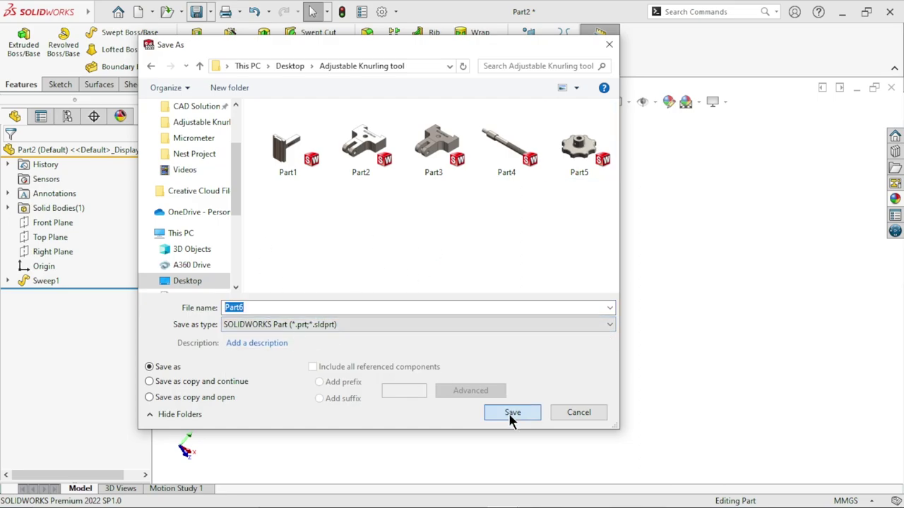